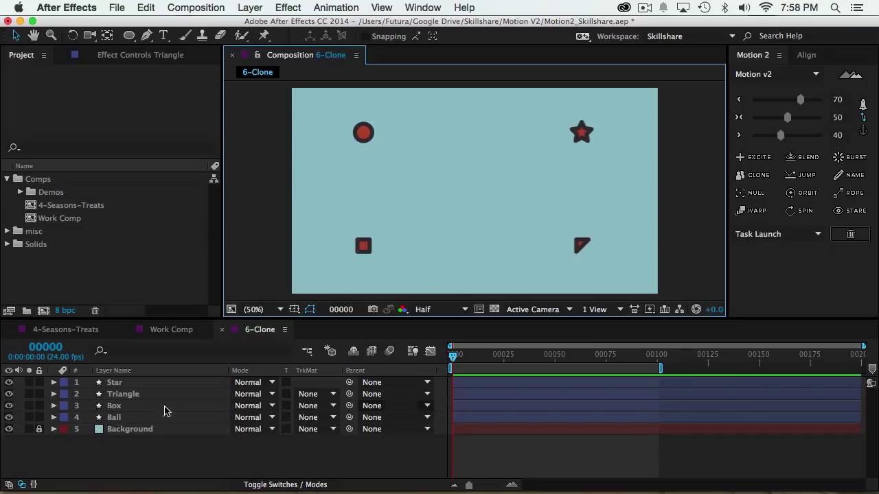
Add Position keyframes to the Star, Triangle, Box and Ball layers at frame 0
click(116, 417)
shift+click(118, 383)
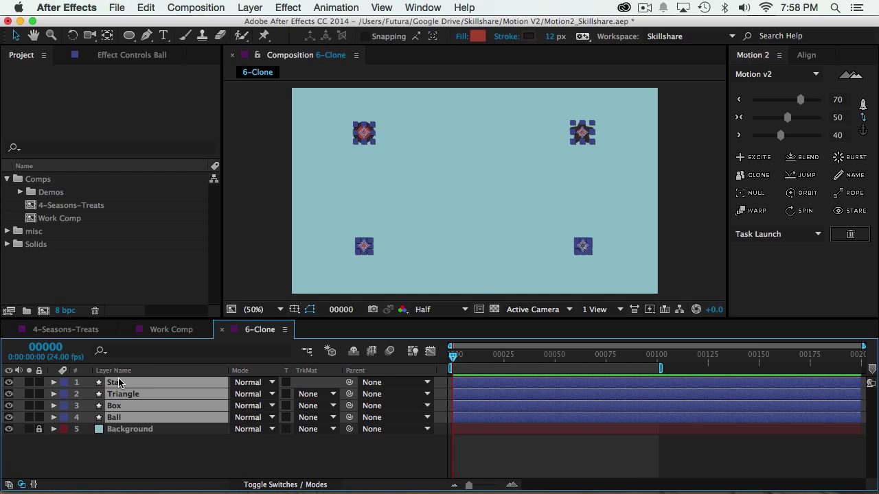
key(alt+p)
At frame 30, move the Box to about 555, 248 and reposition the Star, Triangle and Ball to new spots in the composition
key(shift+Page_Down)
key(shift+Page_Down)
key(shift+Page_Down)
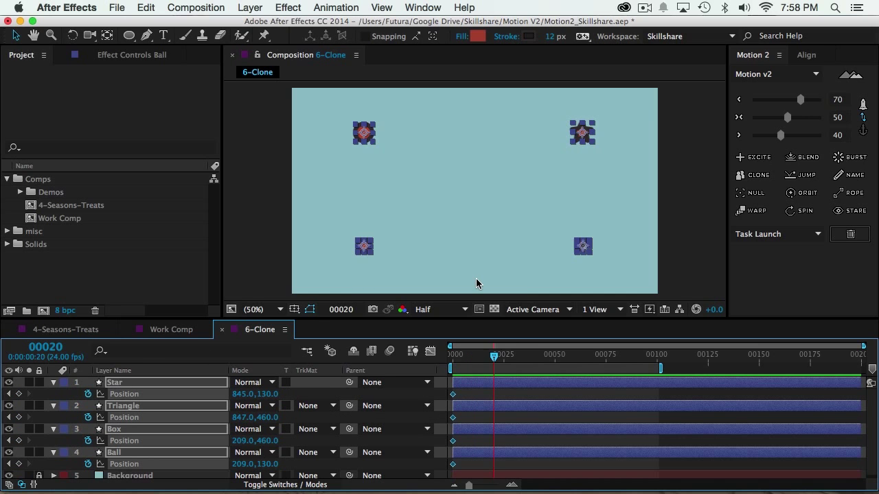
click(476, 282)
drag(365, 246, 401, 220)
drag(482, 178, 482, 173)
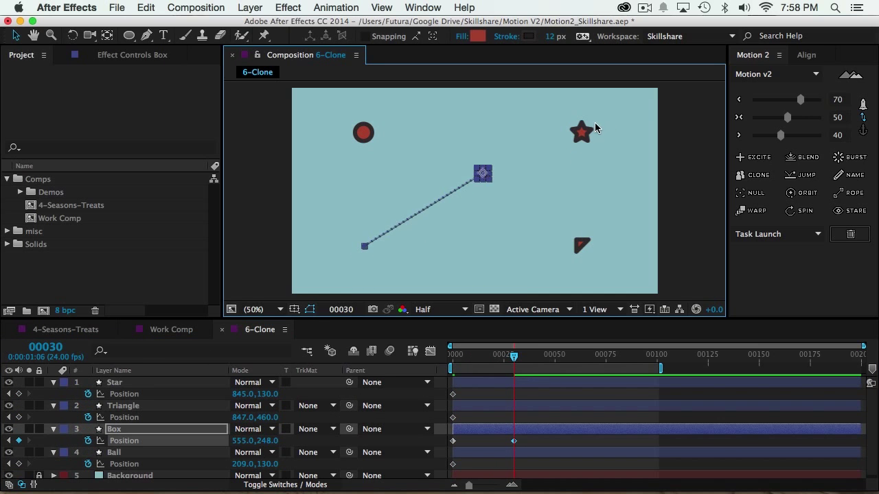
drag(584, 132, 520, 243)
drag(583, 245, 541, 160)
drag(364, 133, 369, 214)
At frame 60, move the Box to about 865, 346, the Triangle to about 493, 442, and reposition the Ball and Star
key(shift+Page_Down)
key(shift+Page_Down)
key(shift+Page_Down)
drag(488, 173, 590, 209)
key(Return)
drag(540, 159, 346, 265)
At frame 90, move the Star to about 157, 512, Ball to 653, 230, Triangle to 951, 358 and Box to 249, 268
key(shift+Page_Down)
key(shift+Page_Down)
key(shift+Page_Down)
click(367, 216)
drag(367, 216, 516, 167)
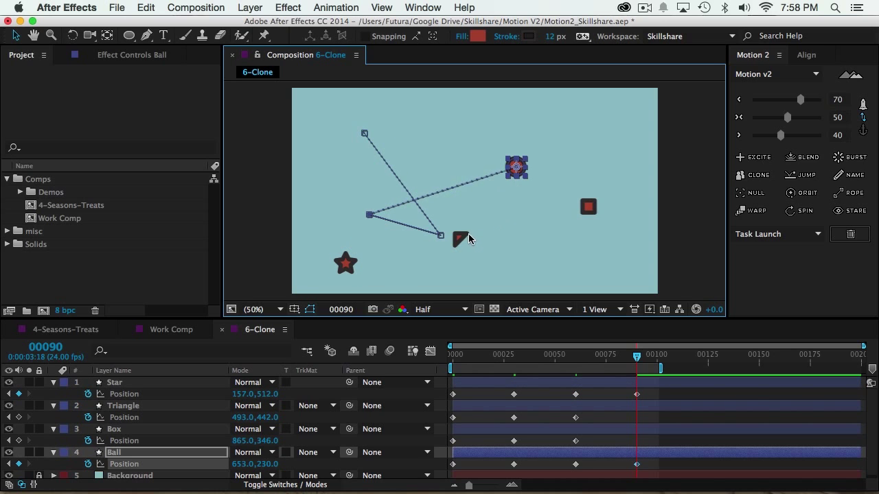
drag(460, 239, 378, 180)
click(523, 255)
Set the work area to end one frame before frame 120 and place the current time at frame 120
key(space)
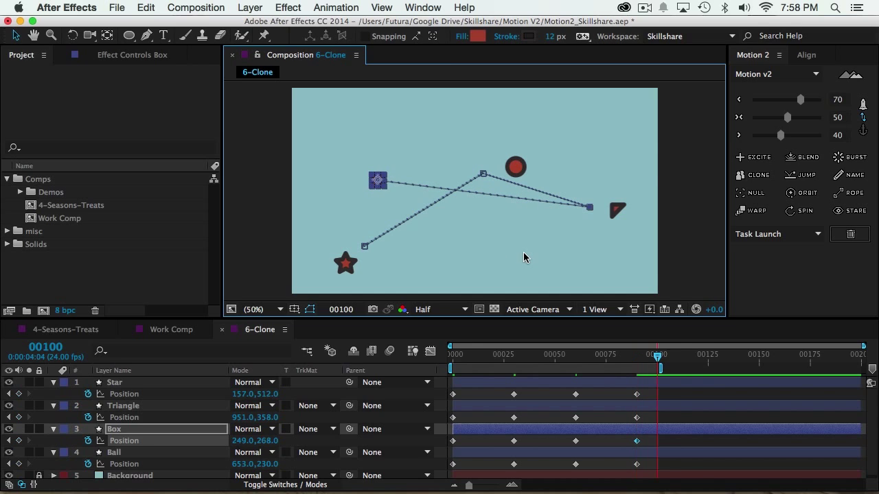
key(n)
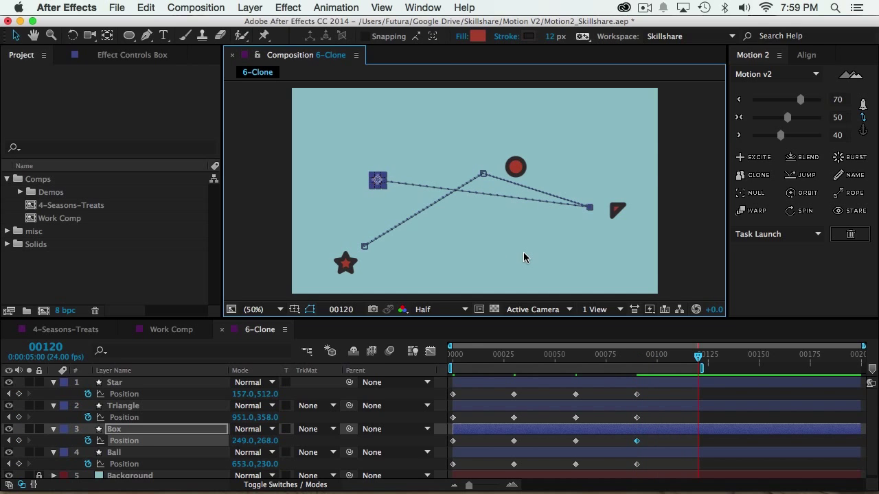
key(Page_Up)
key(n)
key(Page_Down)
Try to copy the first Position keyframes of all four shape layers together to frame 120, and remove the duplicated layers
drag(470, 471, 457, 373)
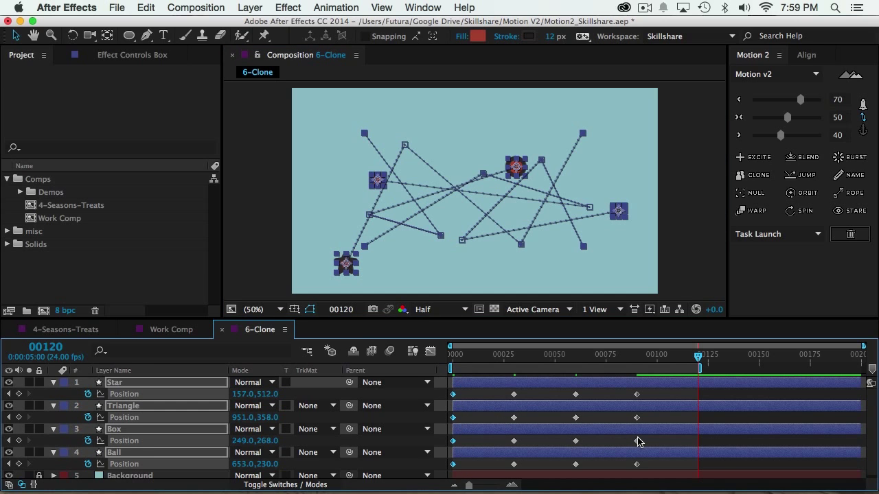
mouse_move(638, 441)
key(super+d)
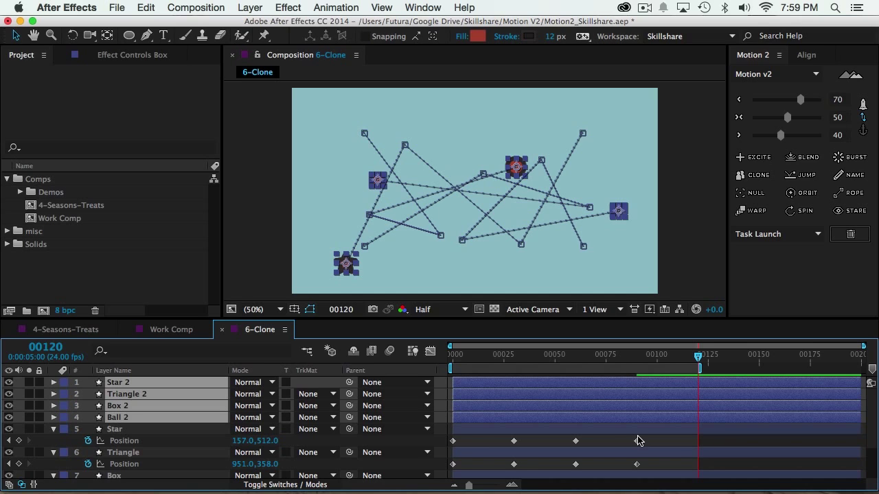
key(p)
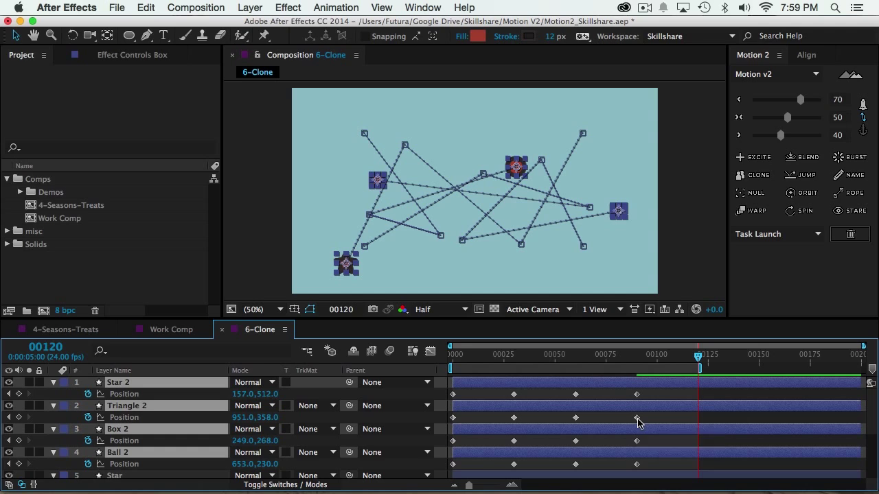
mouse_move(637, 422)
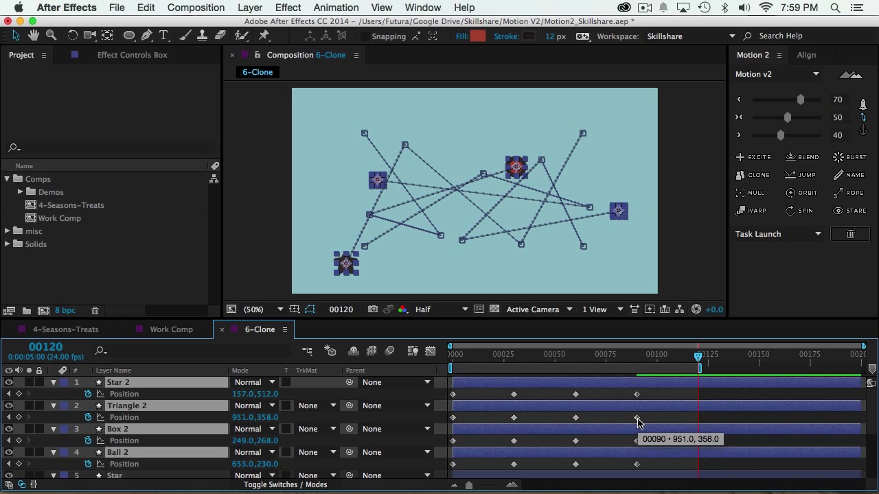
key(Delete)
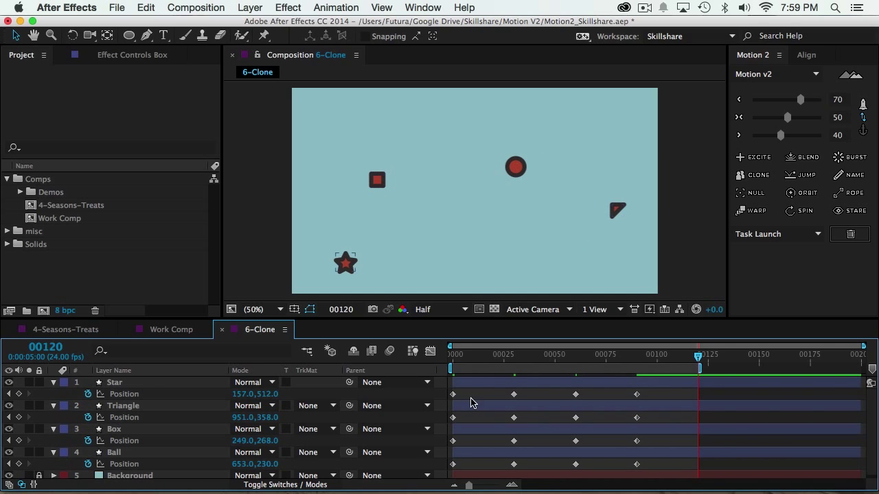
Copy the first Position keyframes of the Ball and Box layers individually to frame 120
click(471, 447)
drag(459, 467, 446, 386)
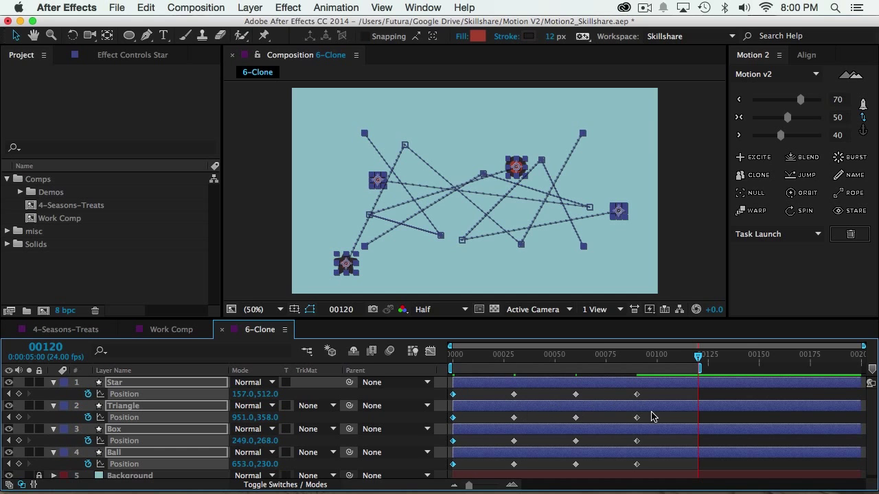
drag(471, 467, 449, 369)
click(469, 464)
click(453, 465)
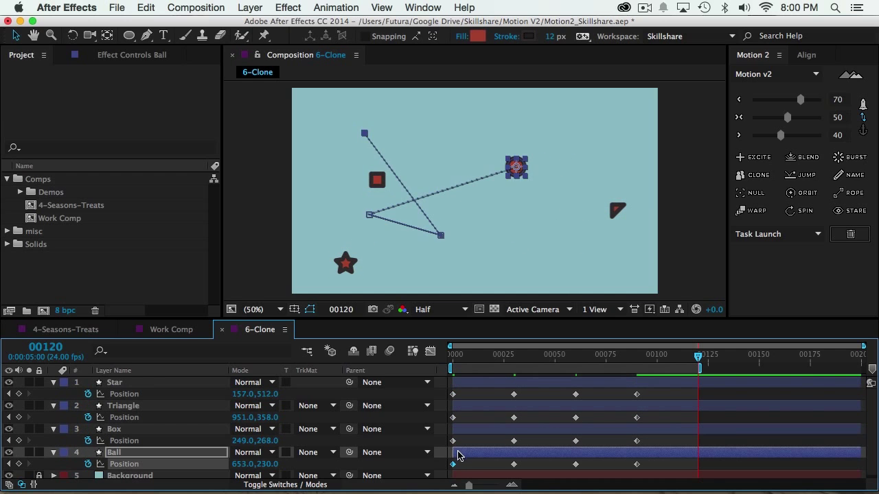
key(ctrl+c)
key(ctrl+v)
click(453, 441)
key(super+c)
key(super+v)
Copy the first Position keyframes of the Triangle and Star layers individually to frame 120
click(467, 420)
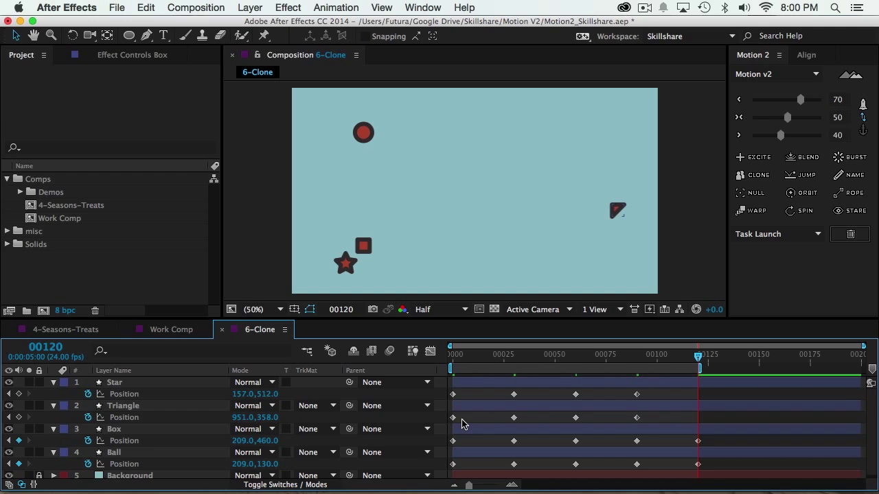
click(453, 418)
key(super+c)
key(super+v)
click(467, 414)
click(453, 394)
key(ctrl+c)
key(ctrl+v)
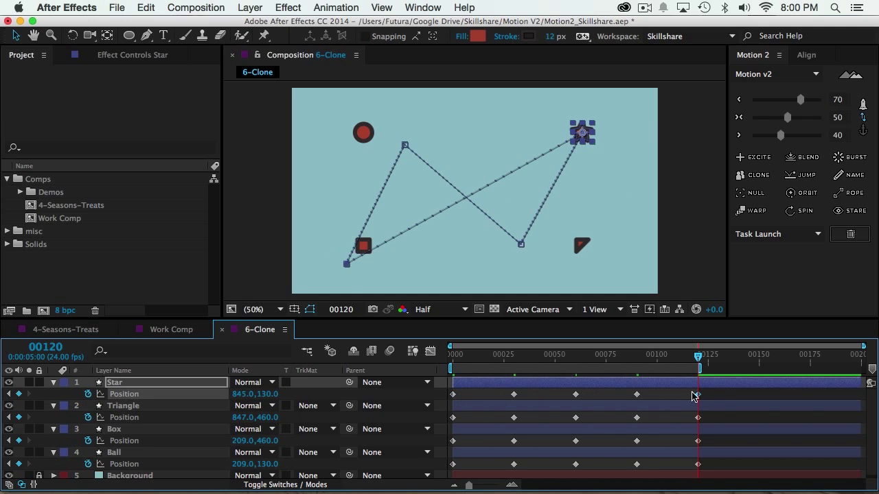
click(725, 395)
Remove the four pasted Position keyframes at frame 120 and deselect the layers
mouse_move(704, 358)
mouse_down()
mouse_move(532, 362)
mouse_move(707, 364)
mouse_up()
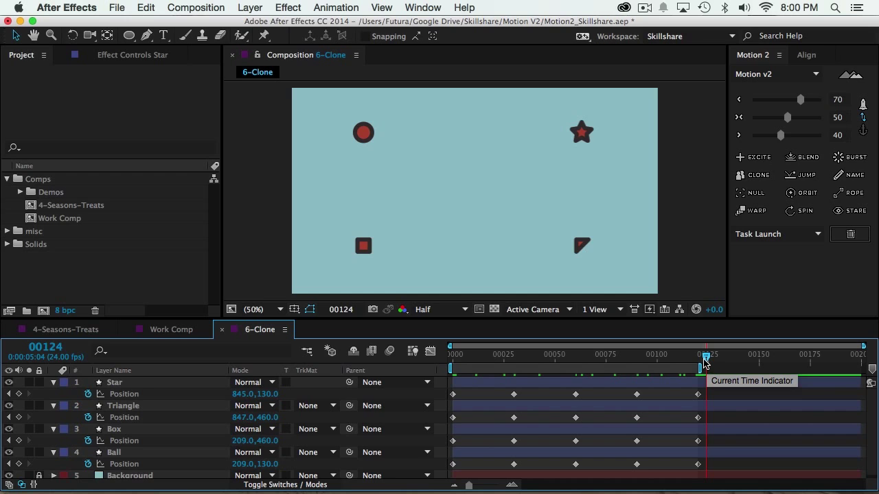
drag(704, 363, 686, 474)
key(Delete)
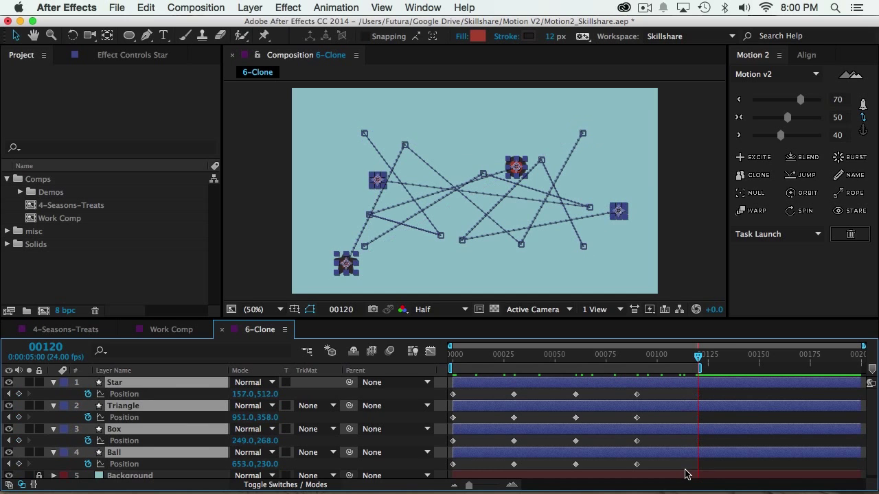
click(684, 467)
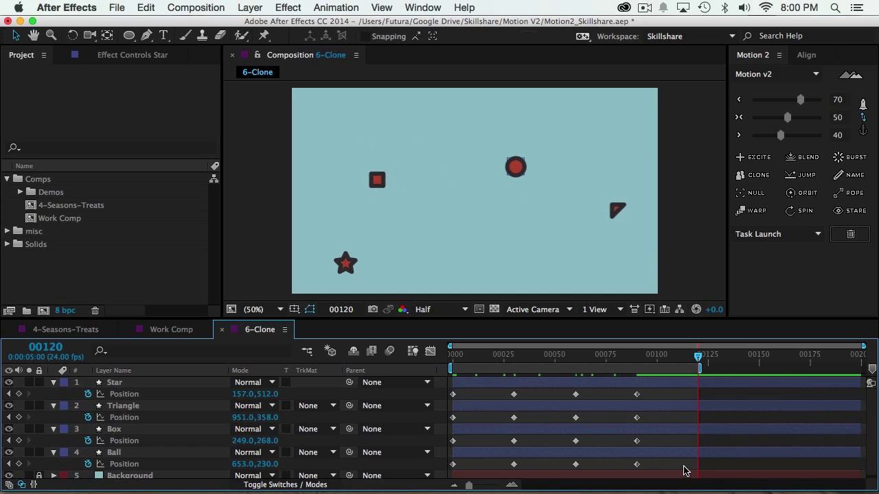
Clone the first Position keyframes of all four shape layers to frame 120 with Motion's Clone and preview the loop
drag(475, 389, 451, 473)
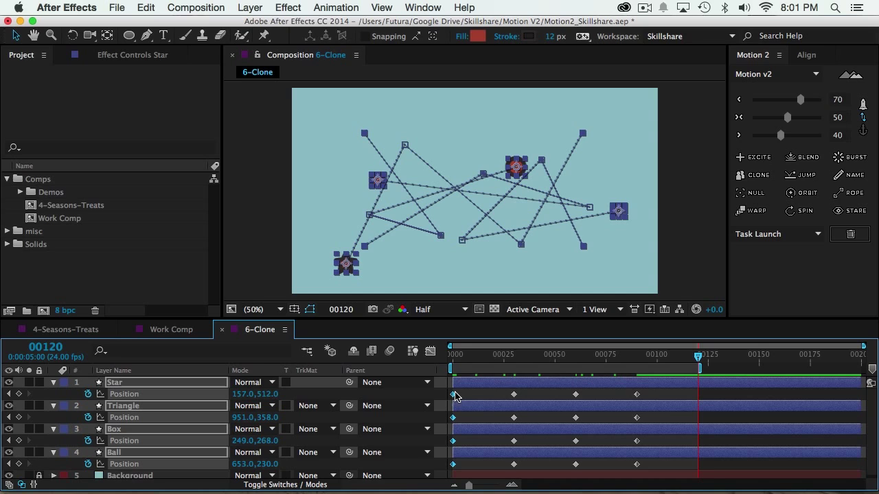
click(742, 176)
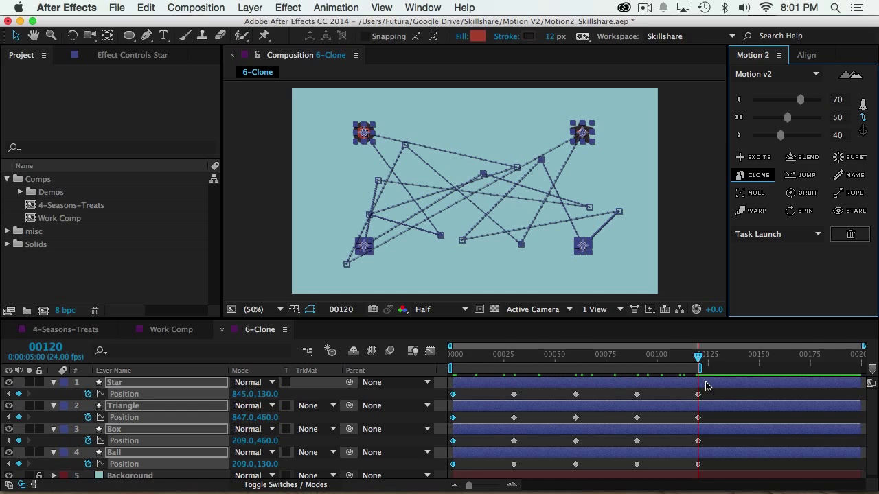
key(space)
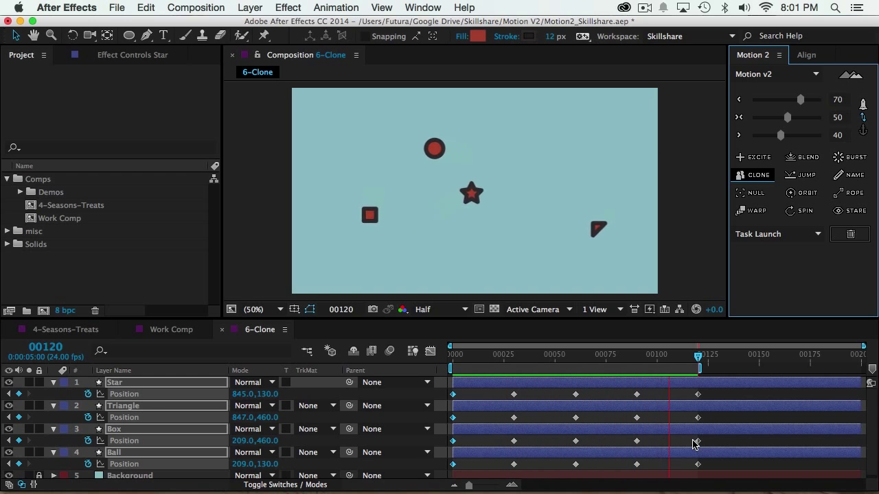
Ease all Position keyframes with Motion easing values 39, 51 and 60, and set the Star and Triangle frame 30 keyframes' < easing to 31
drag(711, 394, 449, 462)
click(788, 116)
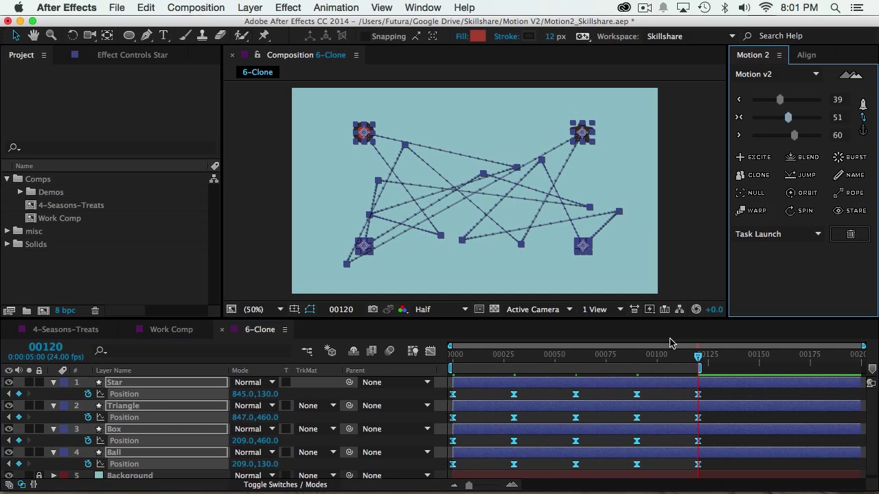
drag(537, 394, 509, 420)
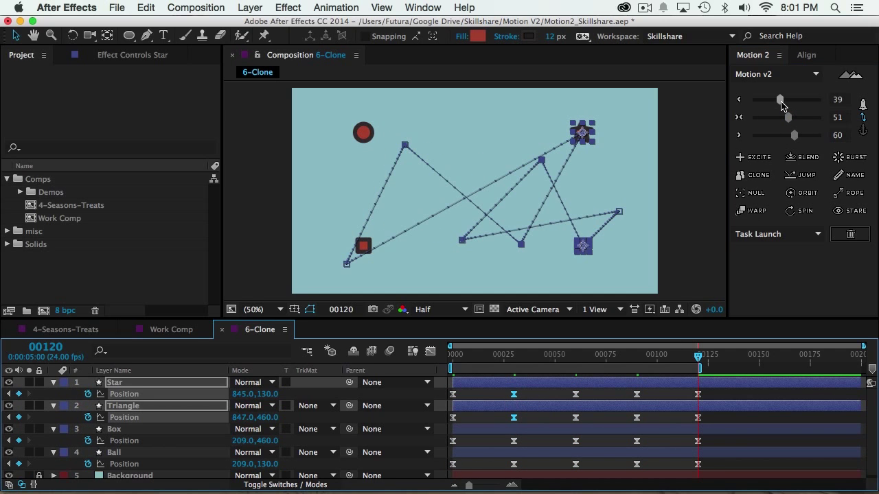
drag(780, 99, 774, 100)
Set > easing to 73 on Star, Triangle and Box at frame 90, and >< easing to 42 on Triangle and Box at frames 30 and 60
drag(610, 388, 651, 446)
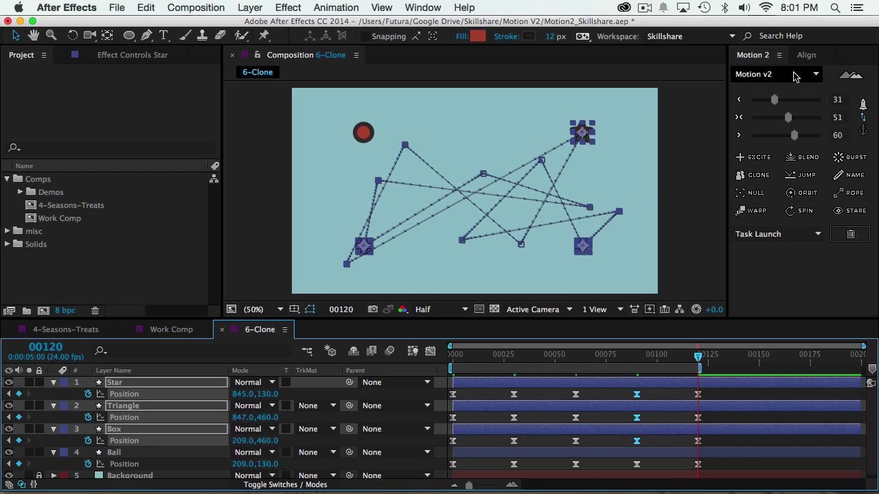
click(803, 136)
drag(588, 412, 506, 455)
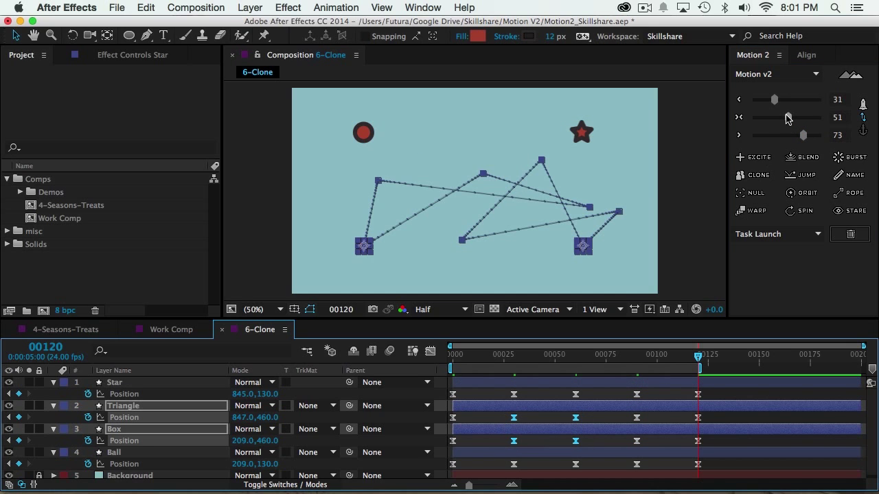
drag(787, 117, 782, 118)
Set < easing to 57 on Box and Ball at frame 0, > easing to 72 on Star, Triangle and Box at frame 120, and preview
drag(469, 438, 450, 470)
drag(774, 99, 792, 100)
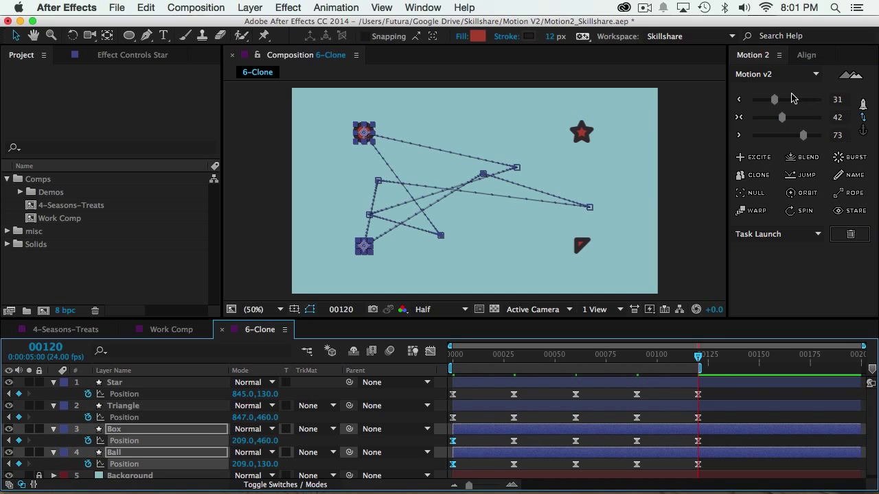
drag(714, 450, 683, 388)
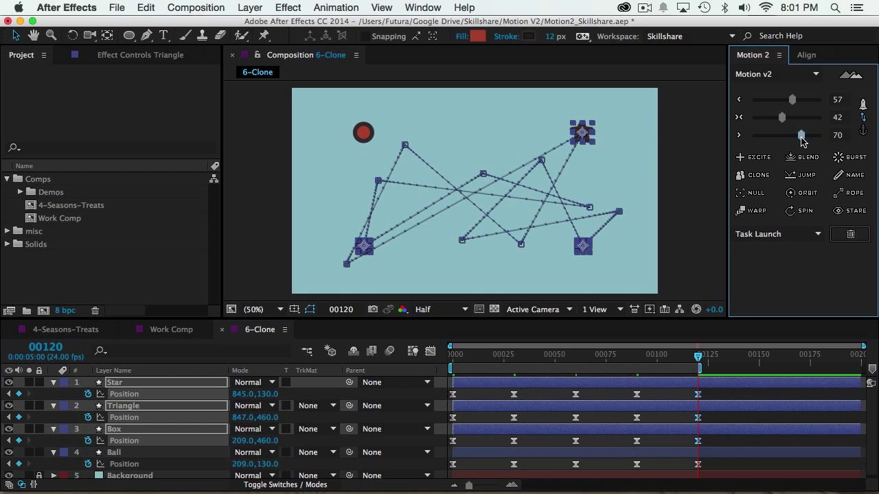
drag(803, 135, 803, 135)
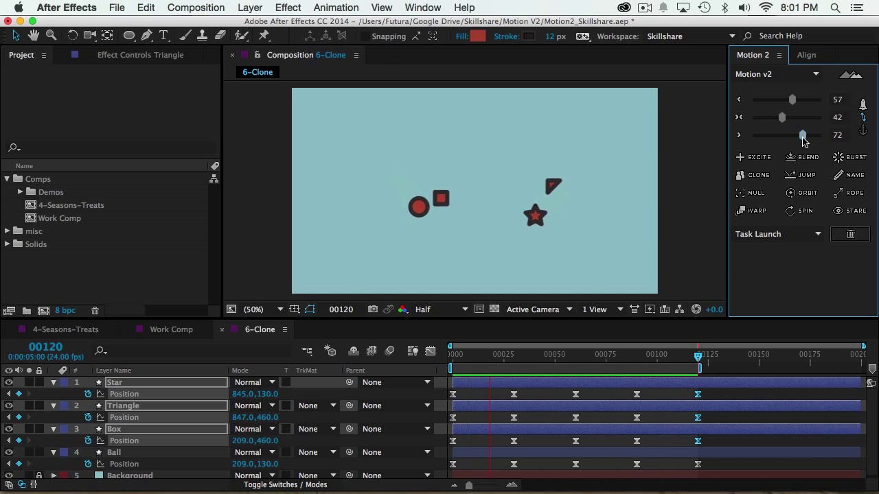
key(space)
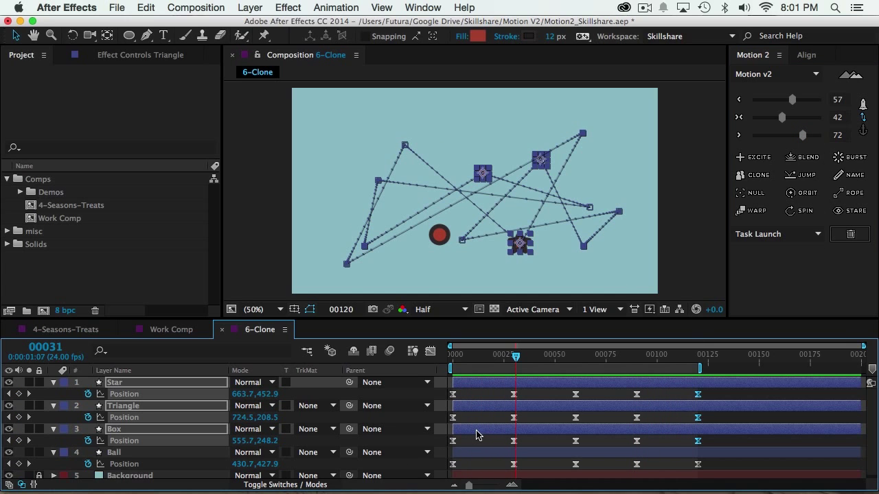
Stagger the Position keyframes in 10-frame offsets so the Box starts at frame 10, the Triangle at 20 and the Star at 30
drag(722, 390, 751, 371)
key(alt+shift+Right)
key(alt+shift+Right)
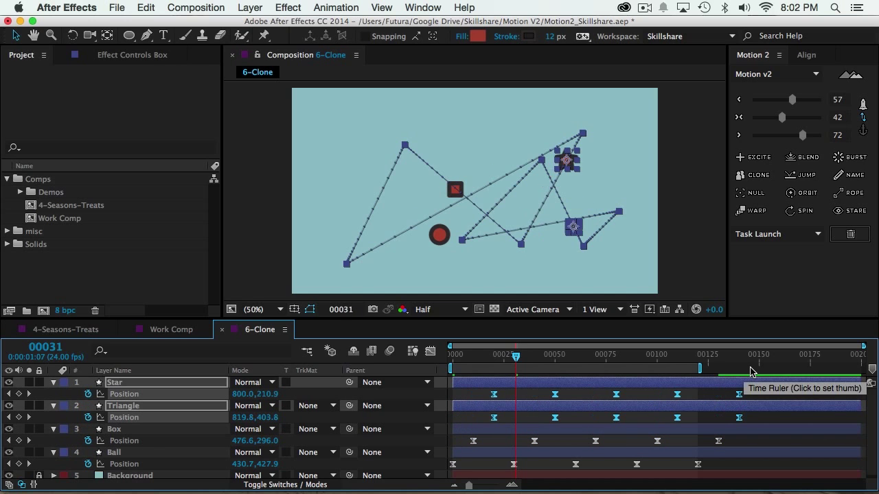
drag(469, 396, 776, 373)
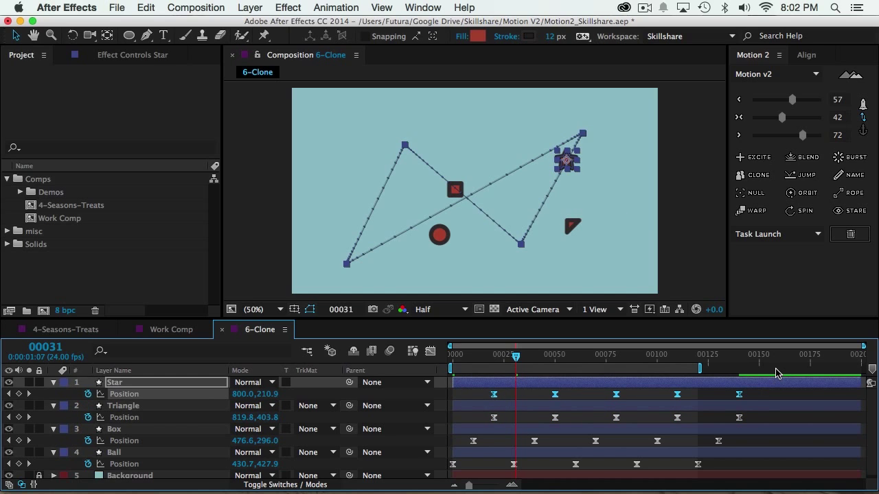
key(alt+shift+Right)
Shift the work area to span about frames 30 to 150 and preview the staggered animation
click(514, 357)
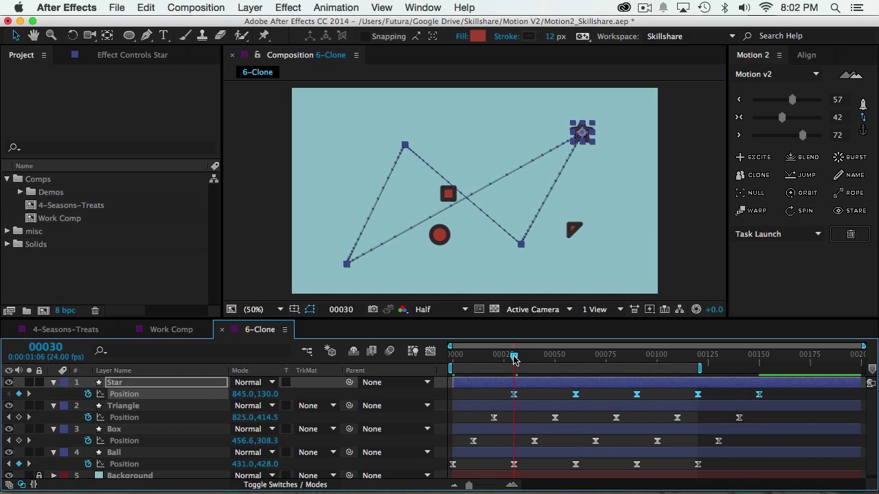
drag(506, 368, 565, 365)
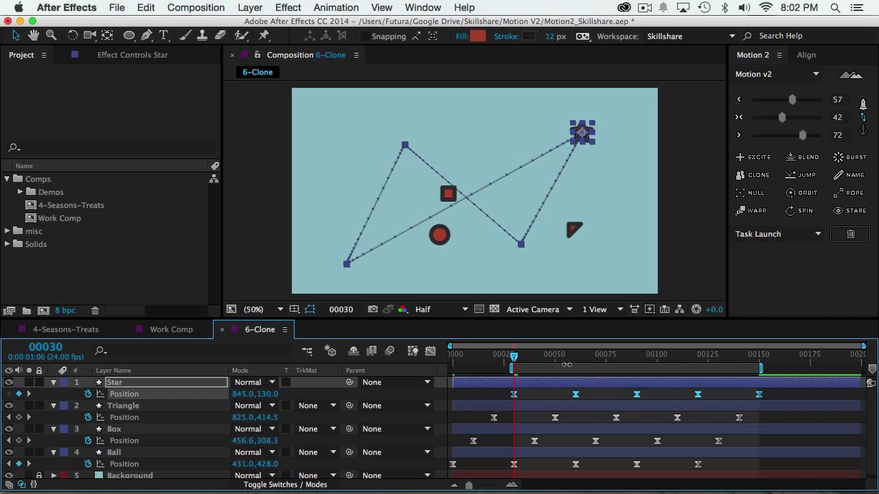
key(space)
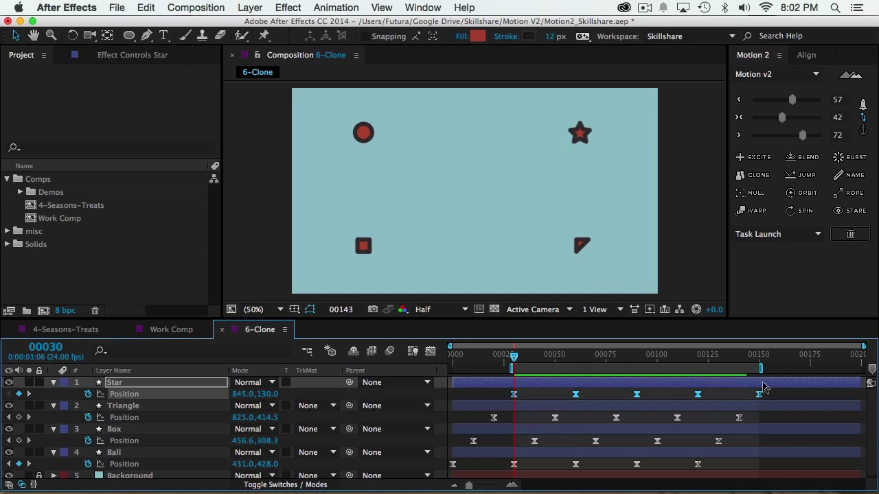
Select every Position keyframe on the Star, Triangle, Box and Ball, and clone them at frame 120
drag(517, 369, 697, 371)
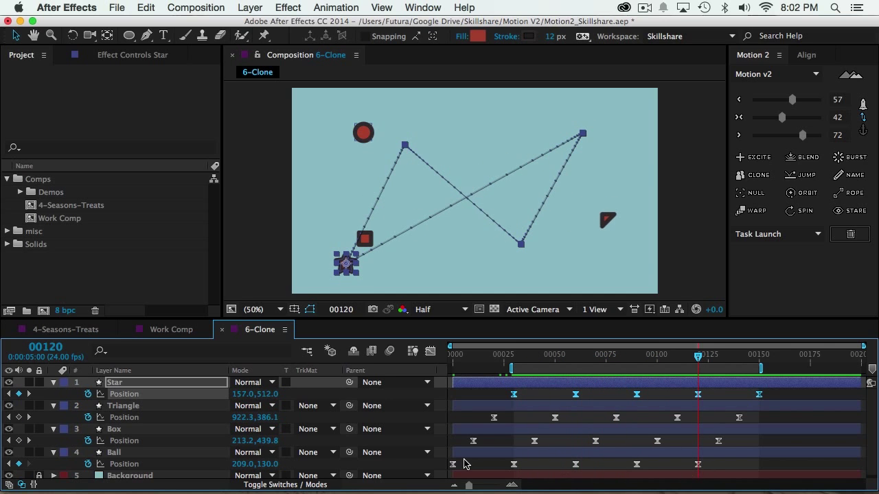
drag(701, 359, 760, 358)
drag(781, 394, 453, 468)
drag(721, 360, 698, 359)
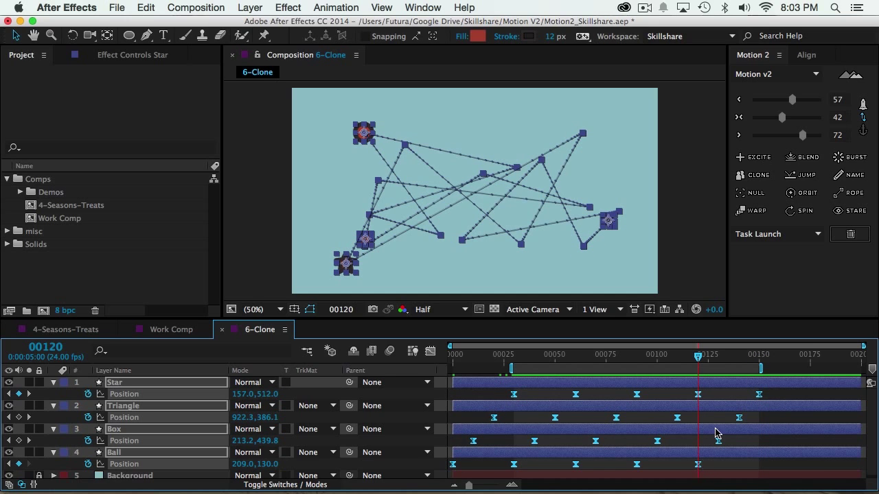
click(759, 180)
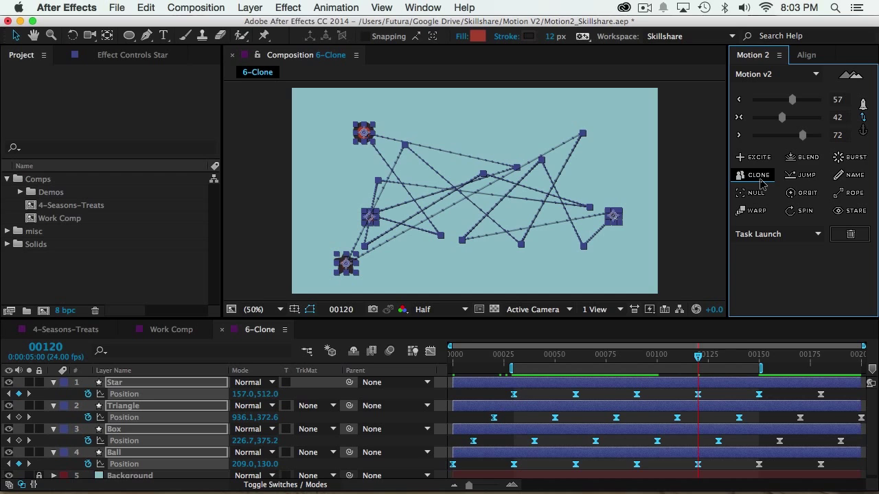
Extend the four shape layers and the Background to the end of the composition, relock the Background, and preview
key(minus)
key(minus)
key(minus)
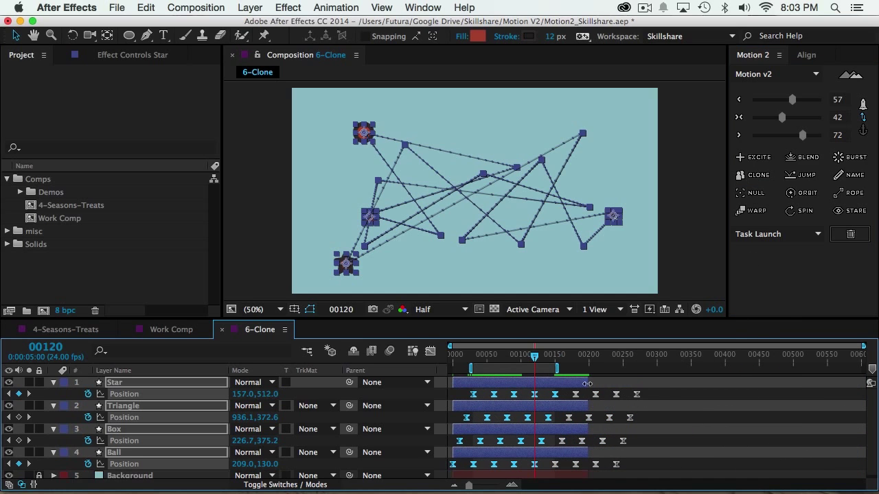
drag(587, 381, 867, 382)
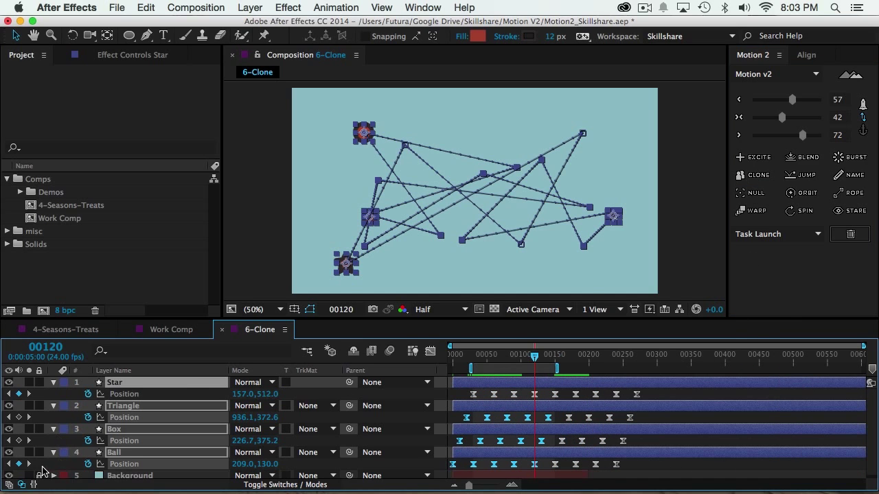
click(584, 475)
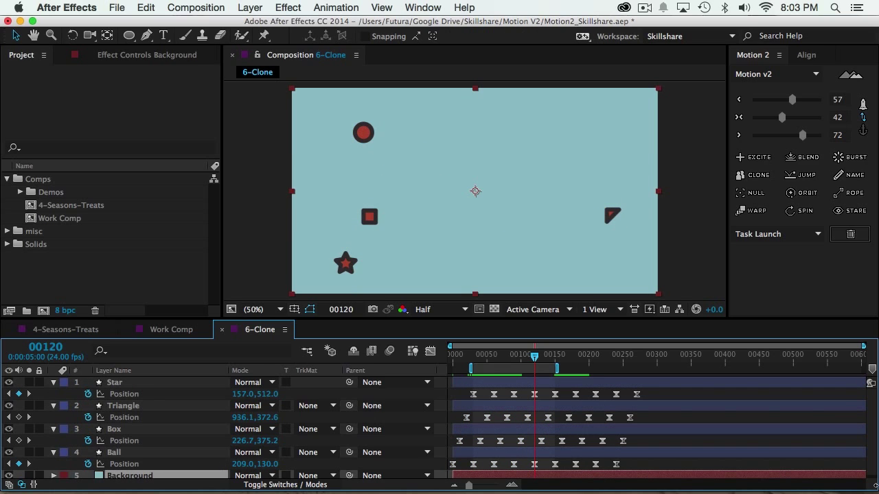
click(39, 475)
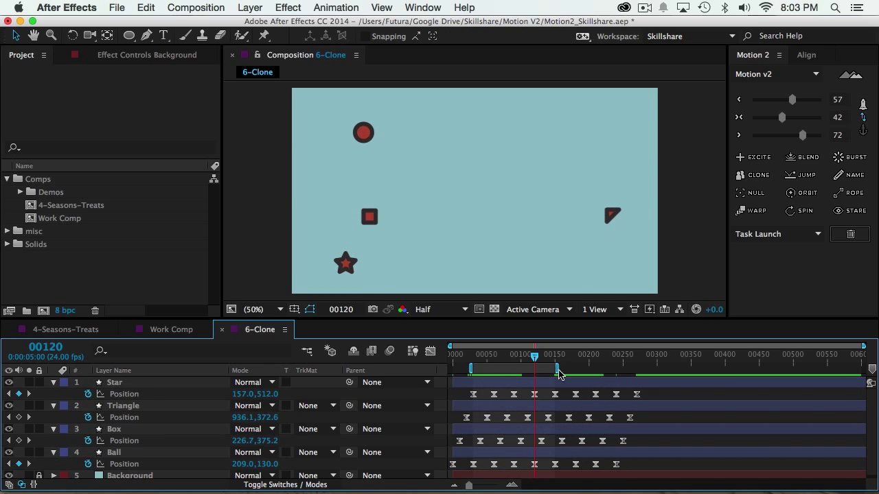
key(space)
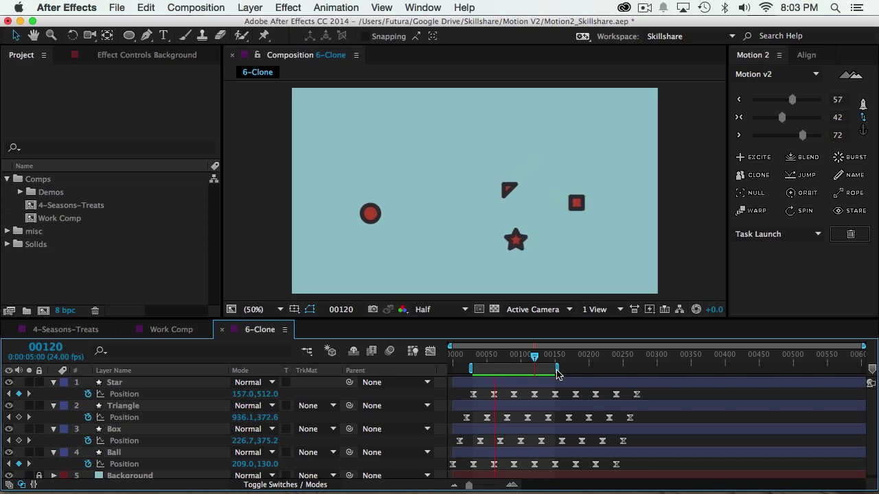
key(space)
Clone the Star, Triangle and Box Position keyframes between about frames 40 and 100 at frame 140
mouse_move(504, 360)
mouse_down()
mouse_move(497, 358)
mouse_move(503, 360)
mouse_up()
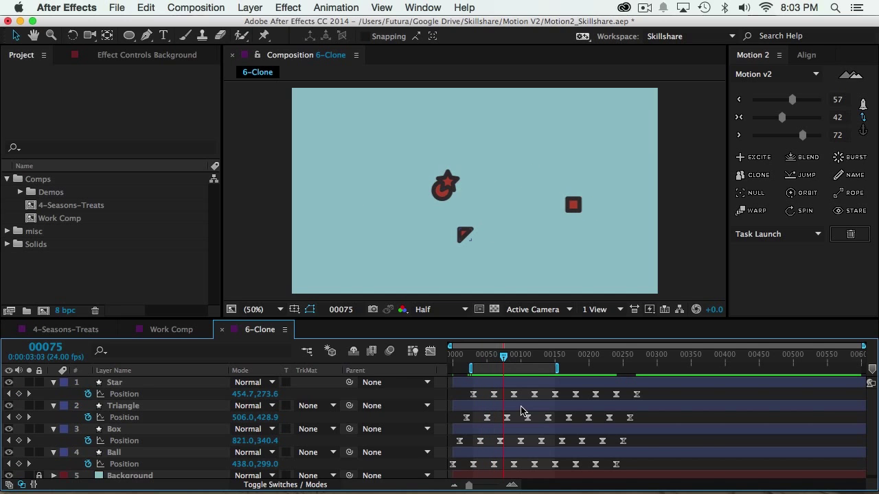
drag(523, 396, 479, 453)
drag(509, 358, 549, 356)
click(756, 174)
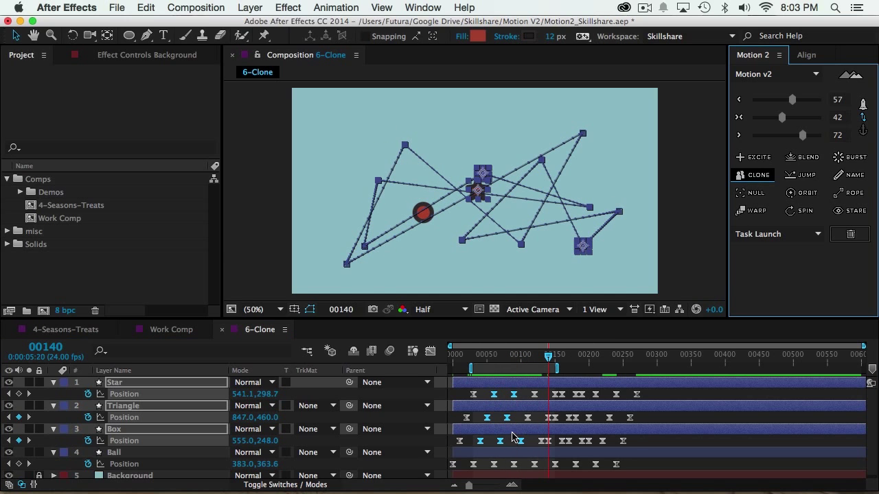
Clone the Box and Ball Position keyframes between about frames 160 and 220 at frame 55
drag(611, 465, 559, 437)
click(490, 356)
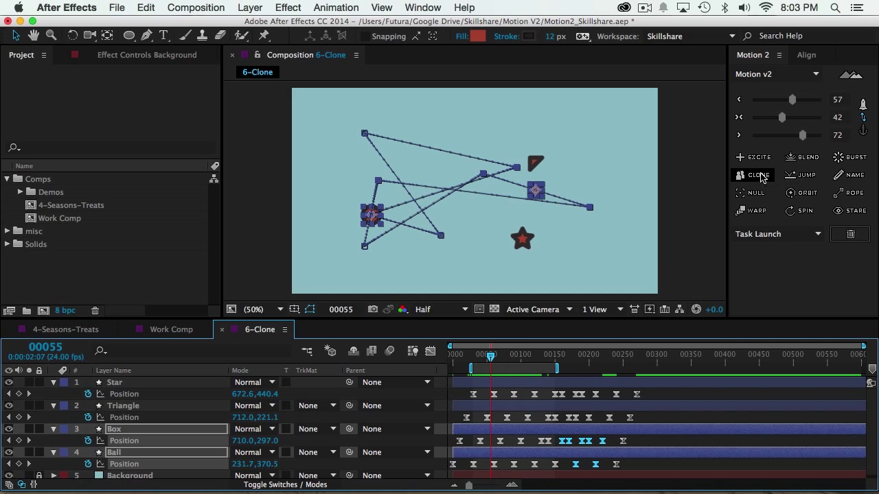
click(755, 174)
Clone the Star, Triangle and Box Position keyframes between about frames 50 and 235 at frame 238
drag(614, 393, 490, 450)
mouse_move(508, 357)
mouse_down()
mouse_move(632, 357)
mouse_move(614, 358)
mouse_up()
click(758, 175)
click(762, 175)
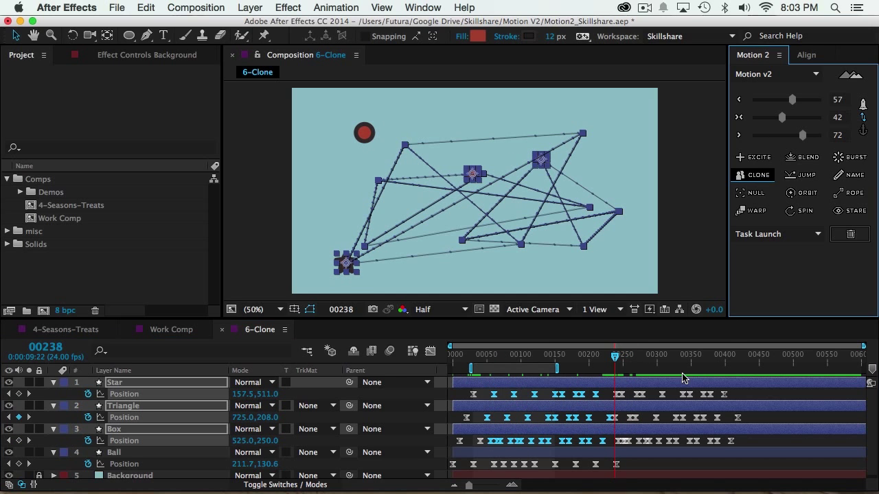
Clone the Ball's Position keyframes from about frame 60 to 240 at frame 195
drag(627, 465, 474, 469)
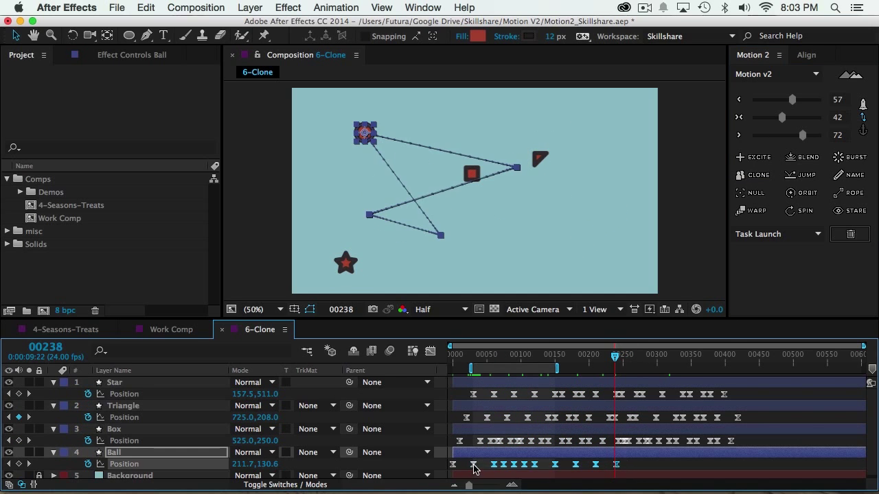
drag(613, 362, 585, 358)
click(755, 176)
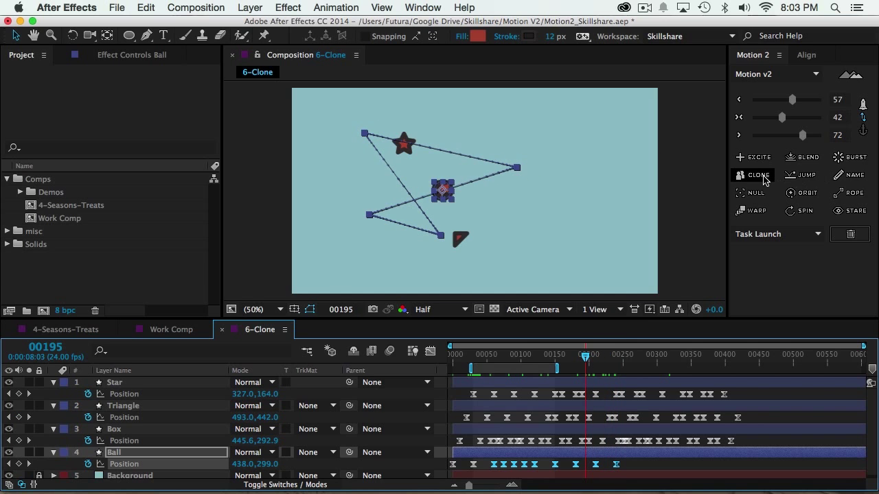
With the work area extended to about frame 300, clone all four shapes' keyframes between about frames 70 and 345 at frame 34, and preview
click(653, 362)
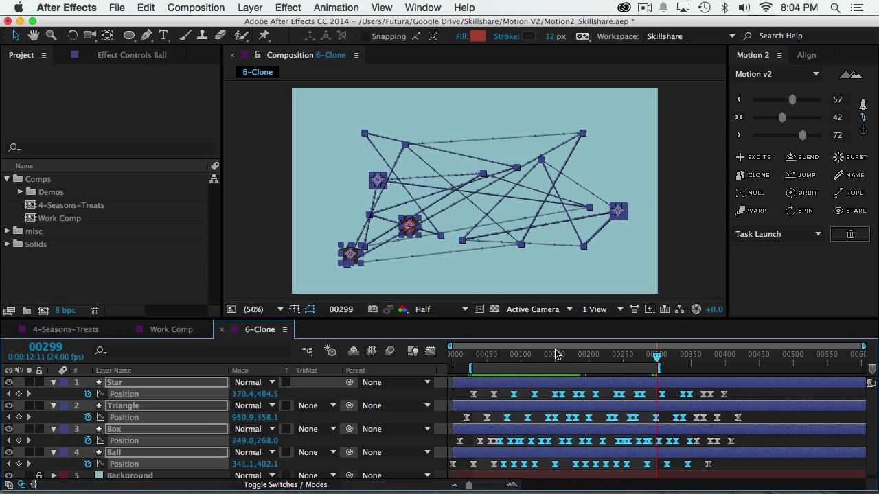
drag(553, 355, 476, 358)
click(755, 175)
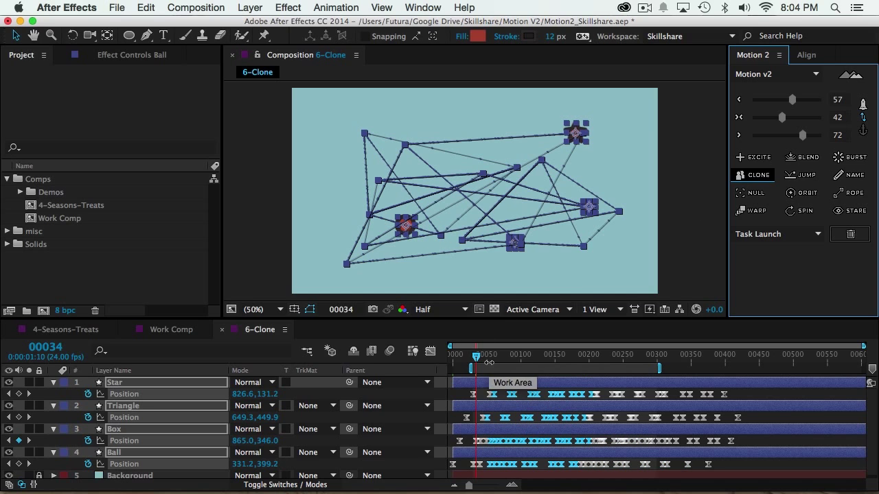
key(space)
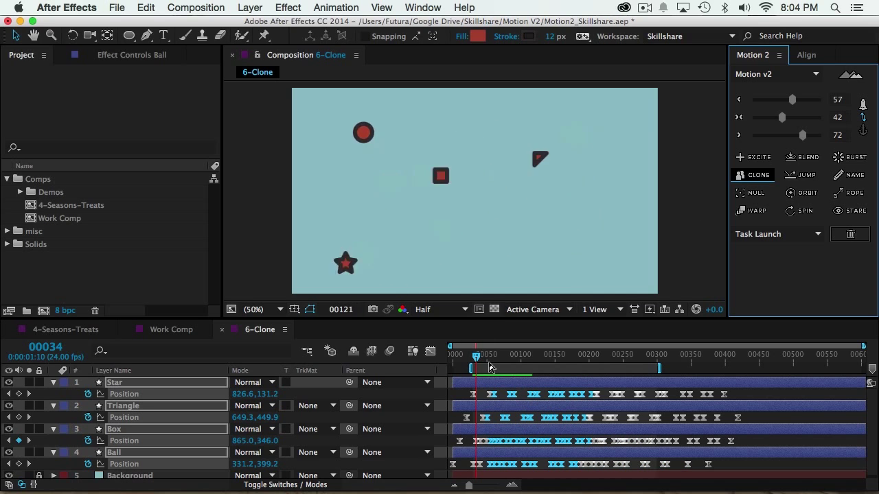